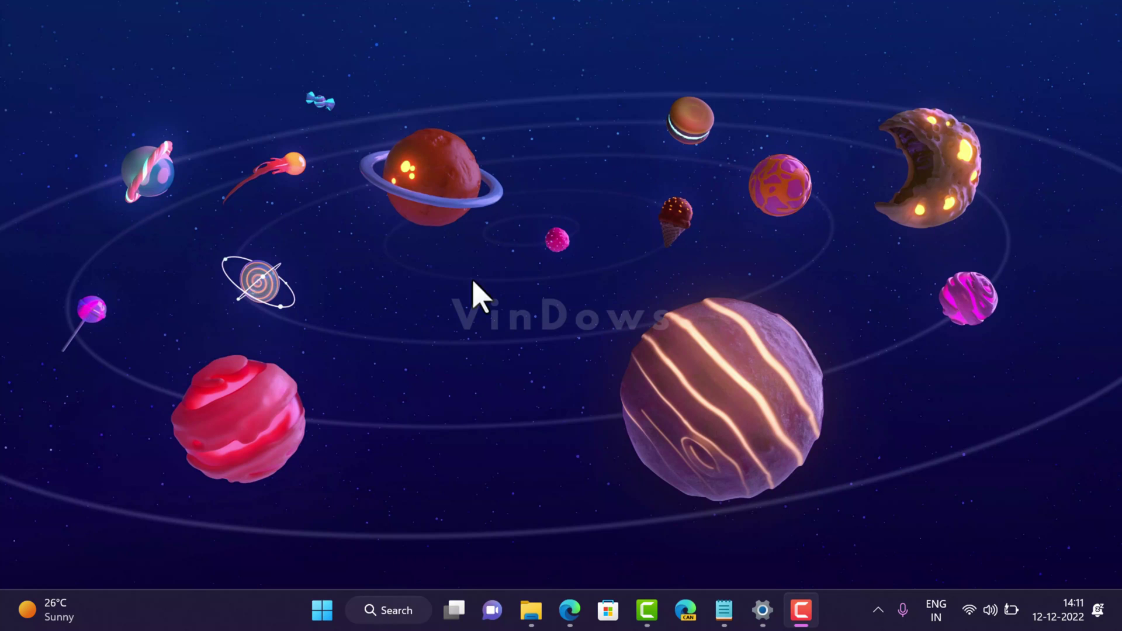
Search Windows for 'regedit' to bring up Registry Editor
{"action": "left_click", "coordinate": [376, 614]}
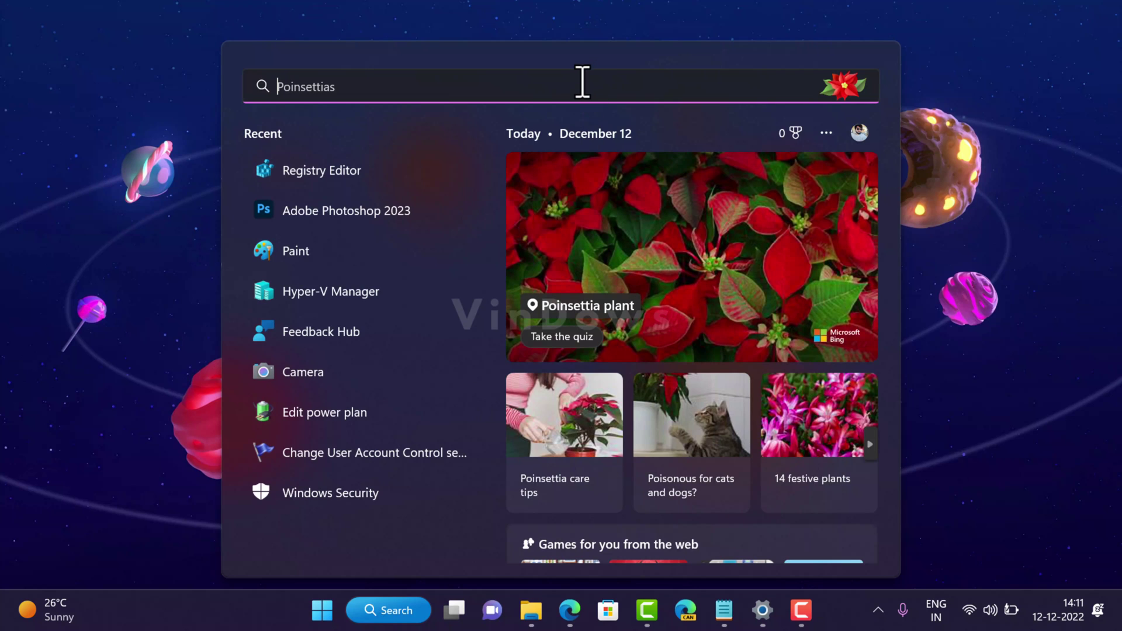
{"action": "type", "text": "regedit"}
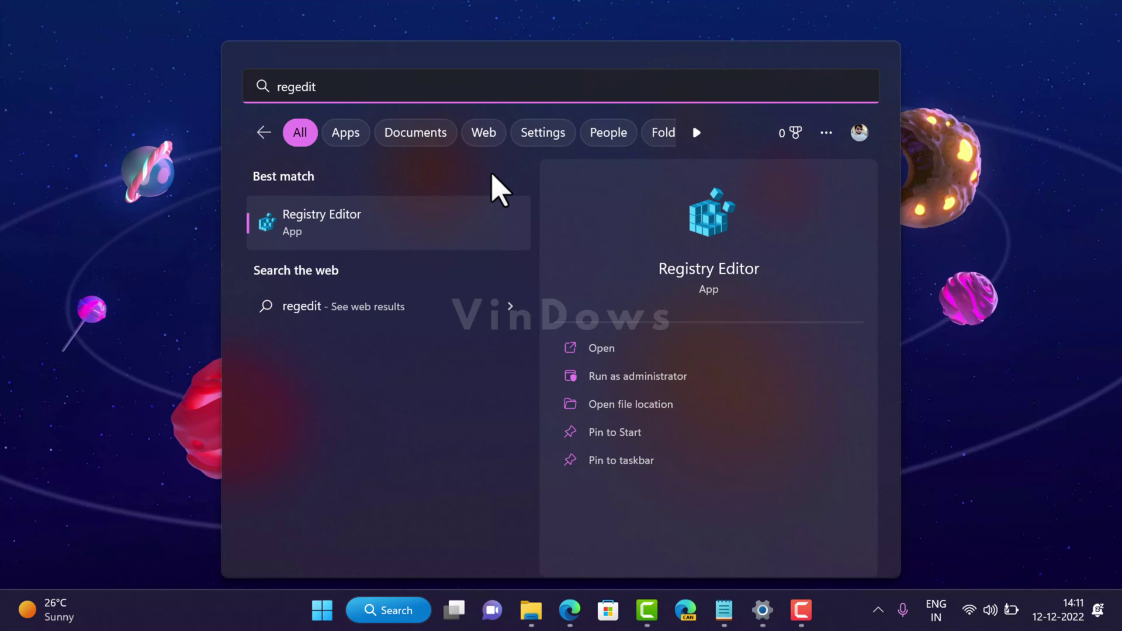
{"action": "left_click", "coordinate": [485, 193]}
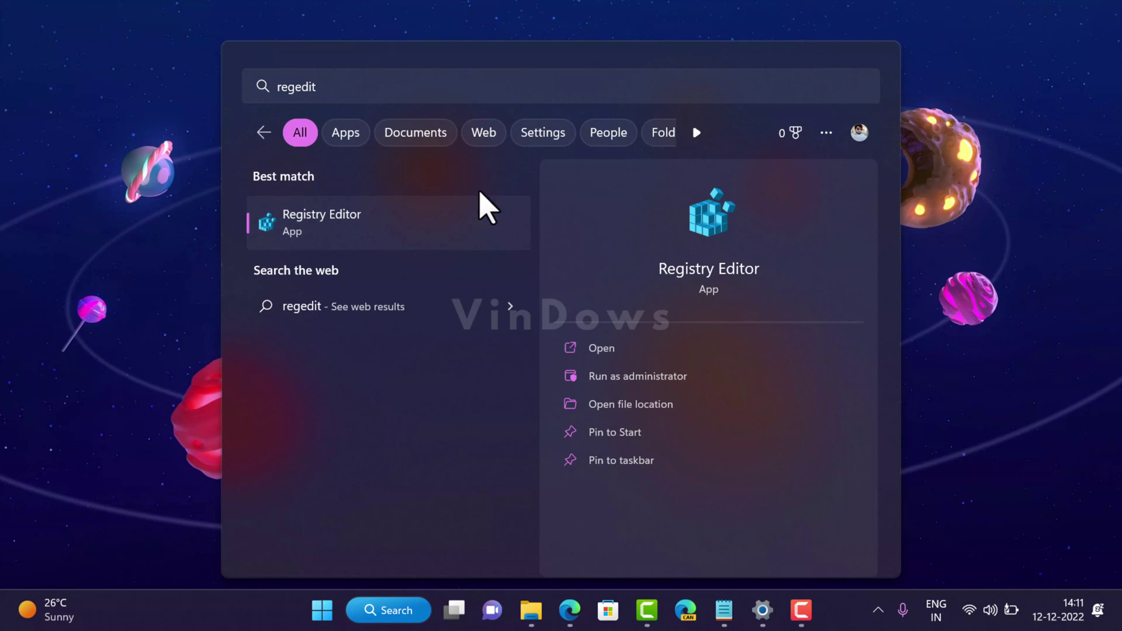
Launch Registry Editor as administrator and expand HKEY_LOCAL_MACHINE > SOFTWARE > Microsoft
{"action": "left_click", "coordinate": [631, 386]}
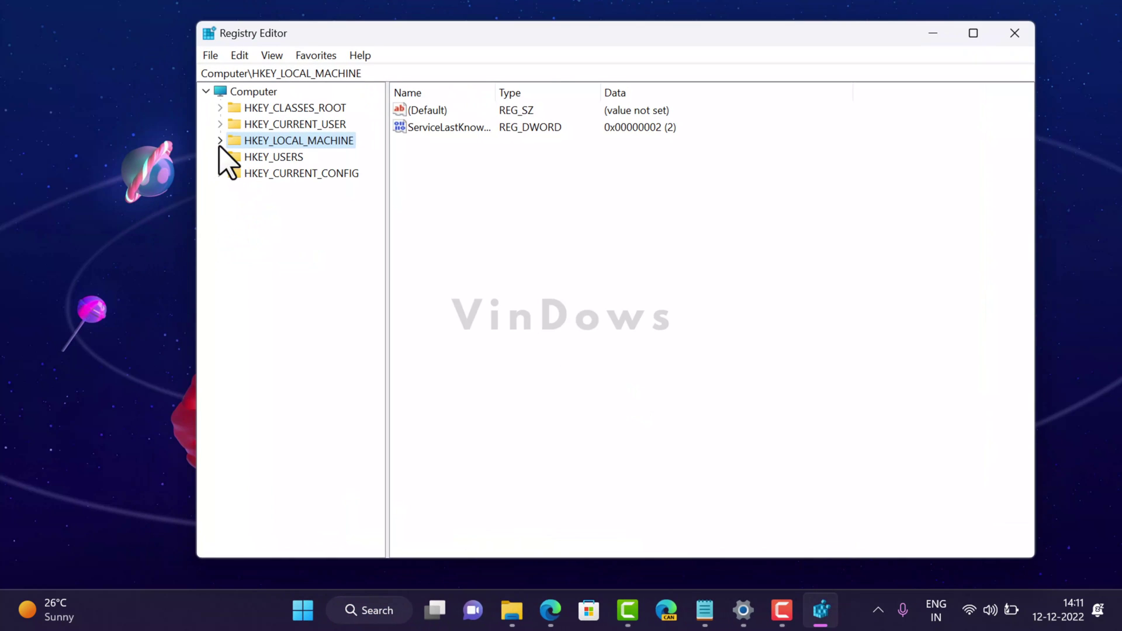
{"action": "left_click", "coordinate": [220, 141]}
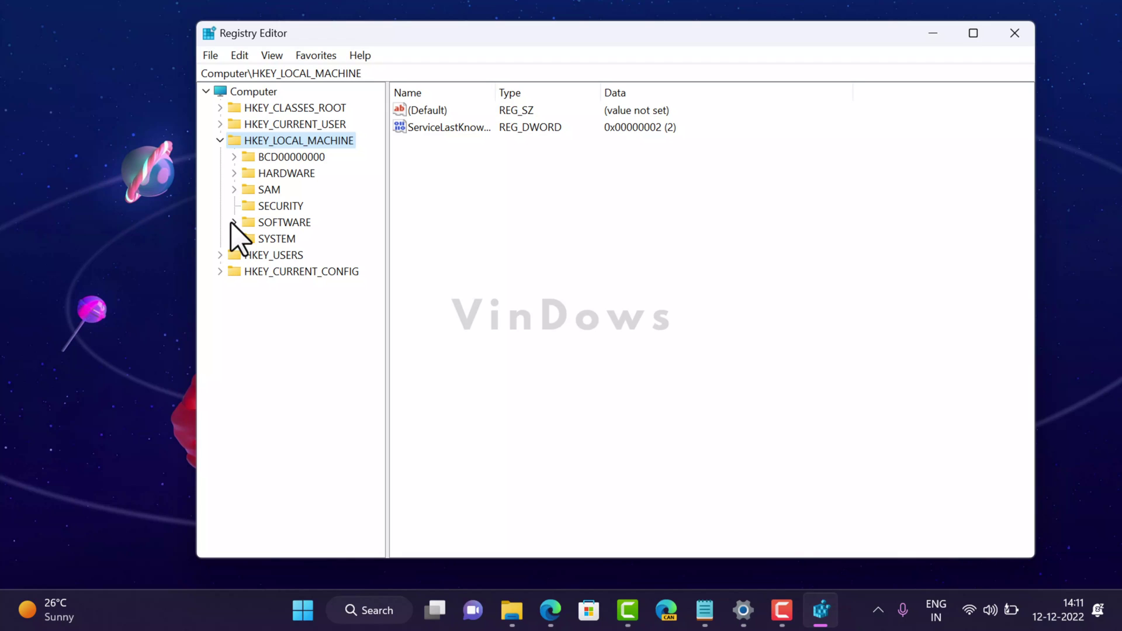
{"action": "left_click", "coordinate": [233, 224]}
{"action": "left_click_drag", "start_coordinate": [374, 316], "coordinate": [371, 345]}
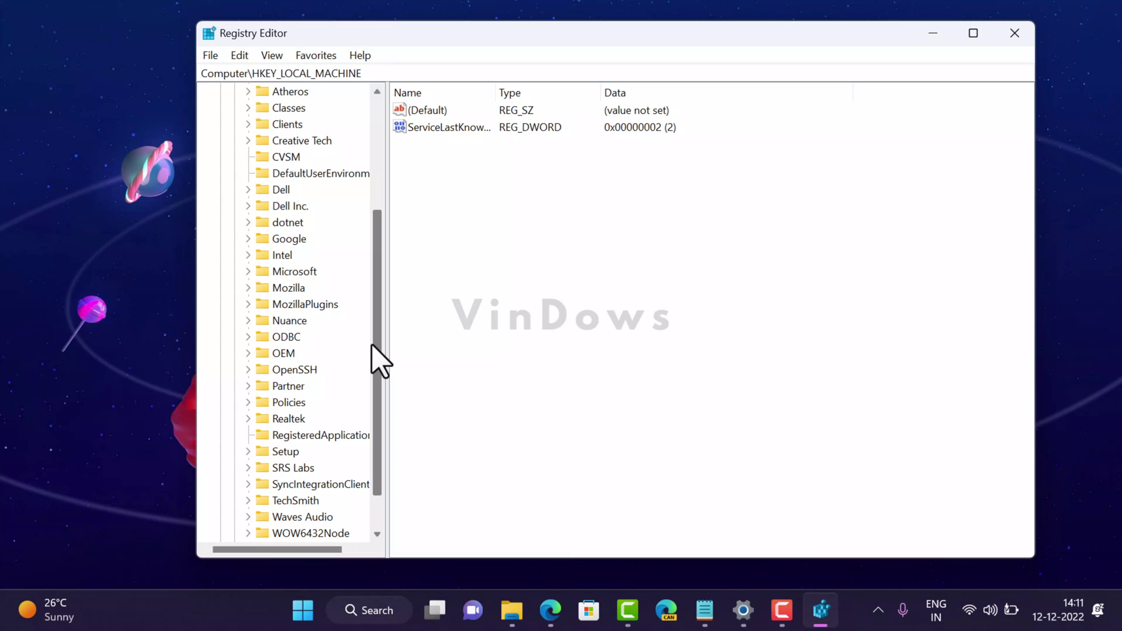
{"action": "left_click", "coordinate": [248, 272]}
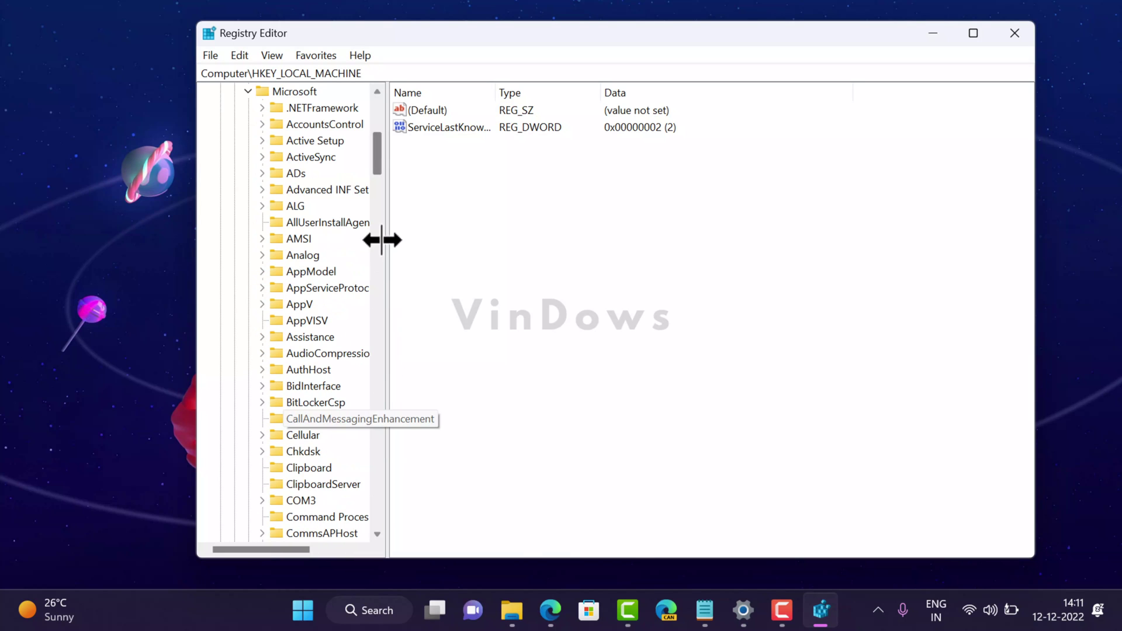
Expand PolicyManager > current and select the device key
{"action": "left_click_drag", "start_coordinate": [376, 155], "coordinate": [377, 348]}
{"action": "left_click", "coordinate": [262, 500]}
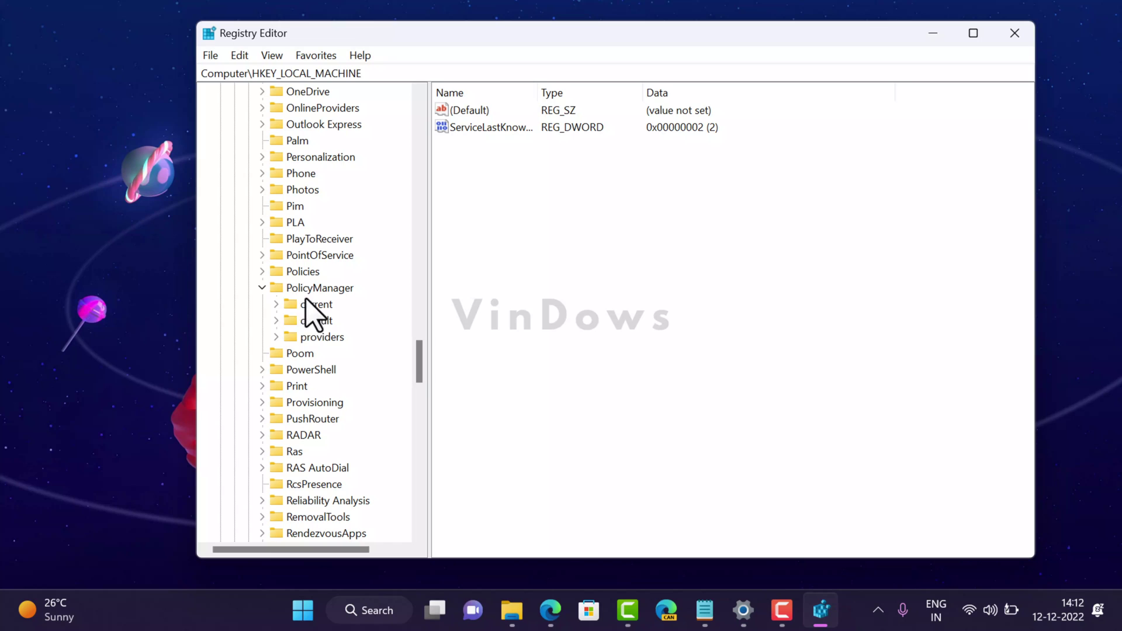
{"action": "left_click", "coordinate": [311, 304]}
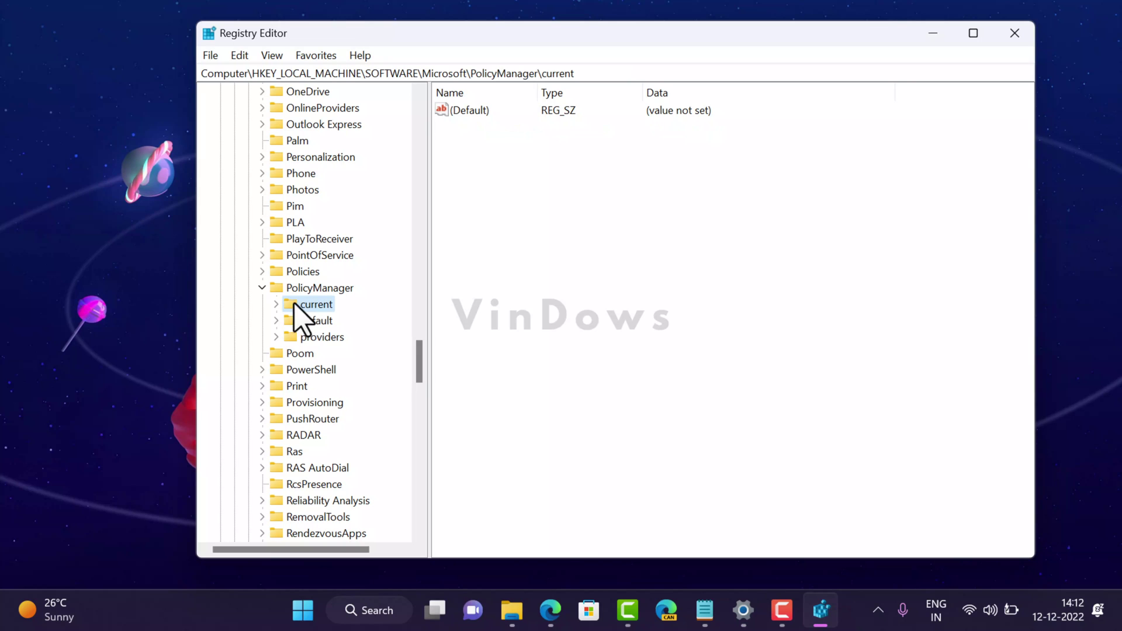
{"action": "double_click", "coordinate": [298, 306]}
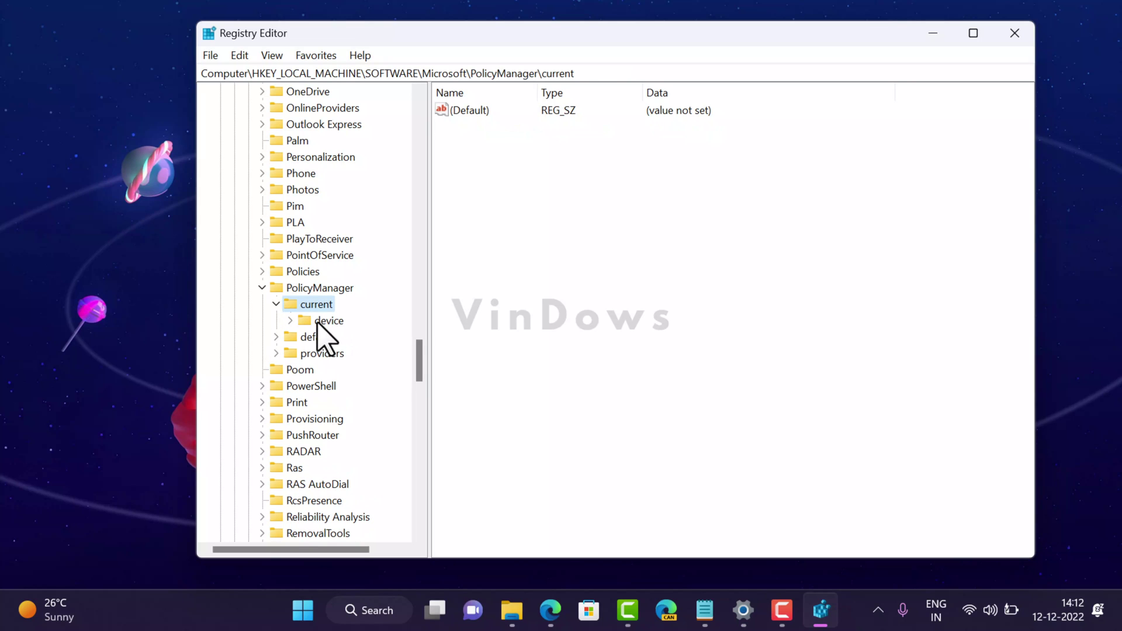
{"action": "left_click", "coordinate": [320, 323]}
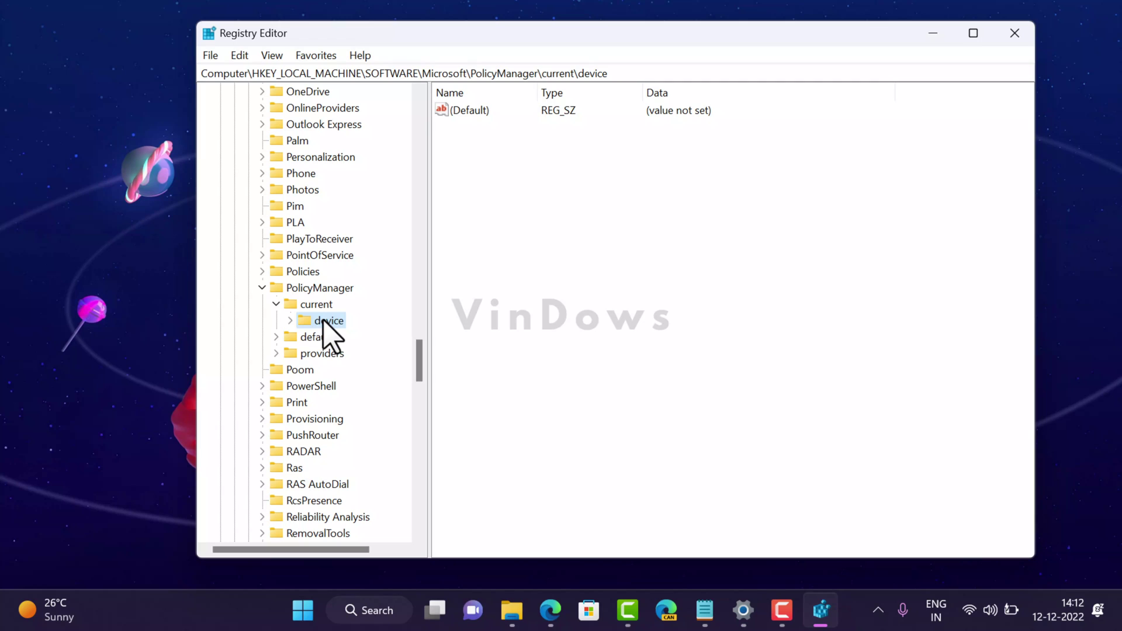
Create a new subkey named 'Education' under the device key
{"action": "right_click", "coordinate": [325, 325]}
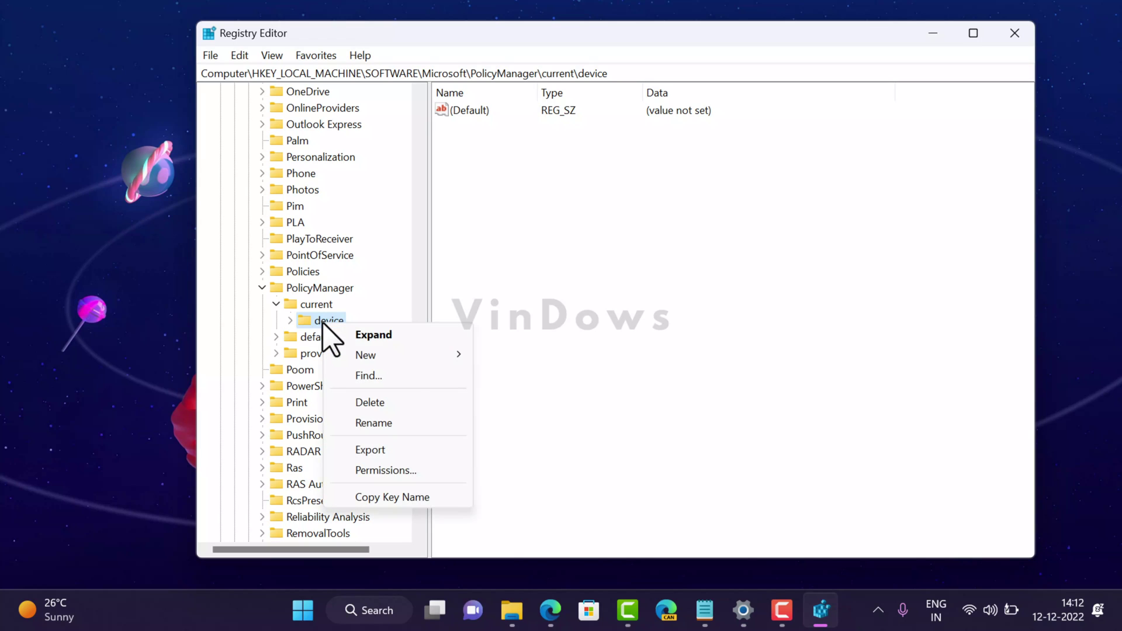
{"action": "mouse_move", "coordinate": [410, 357]}
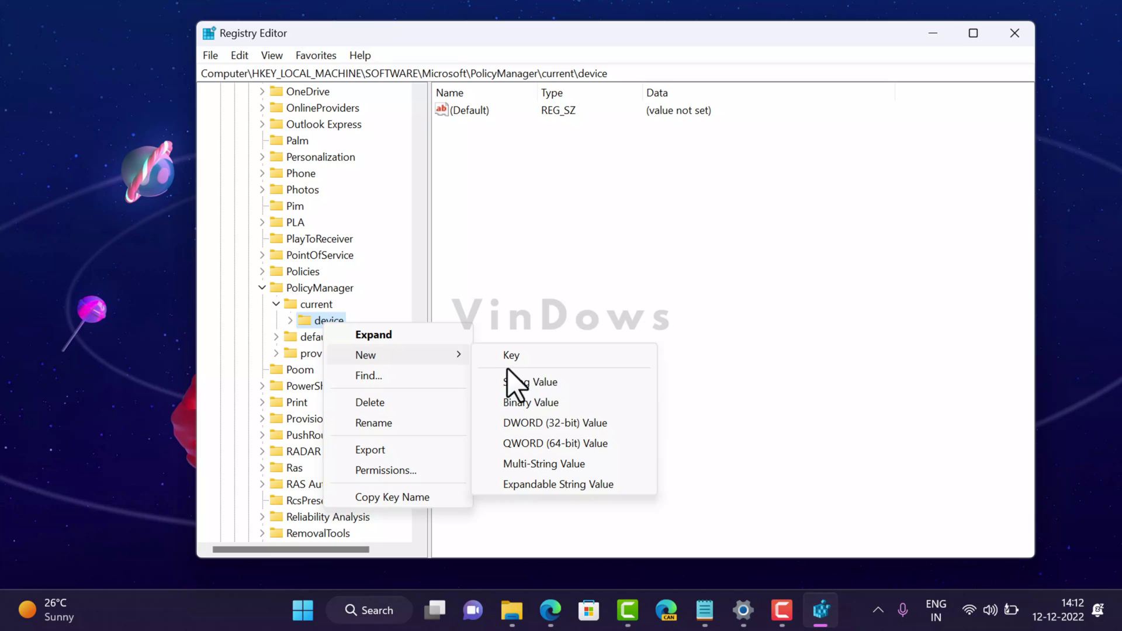
{"action": "left_click", "coordinate": [608, 359]}
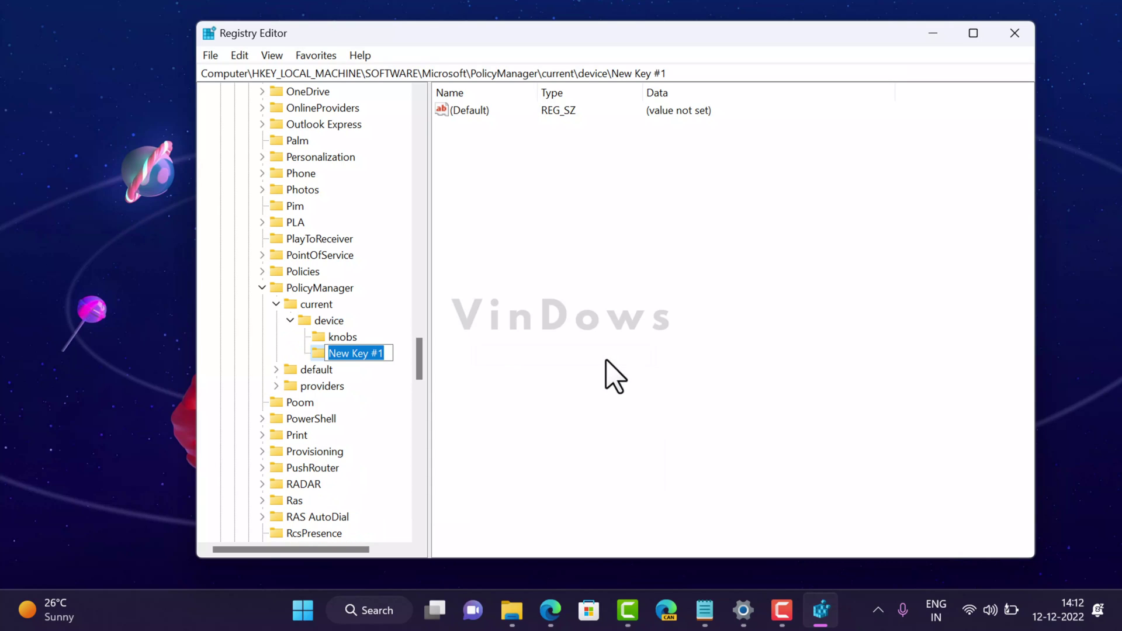
{"action": "type", "text": "Education"}
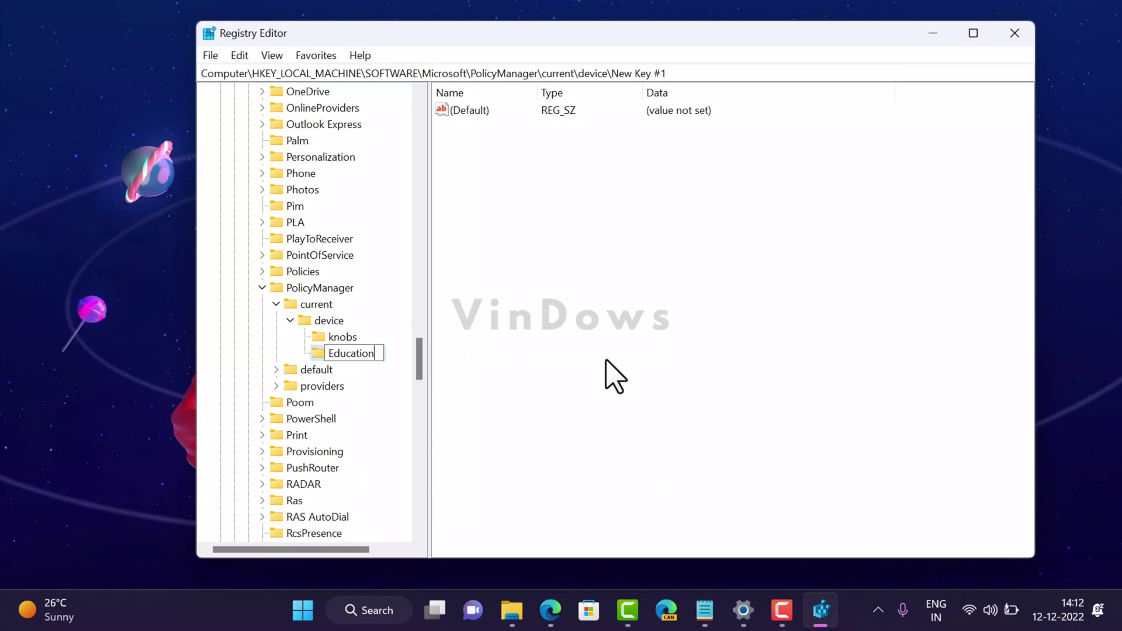
{"action": "key", "text": "Return"}
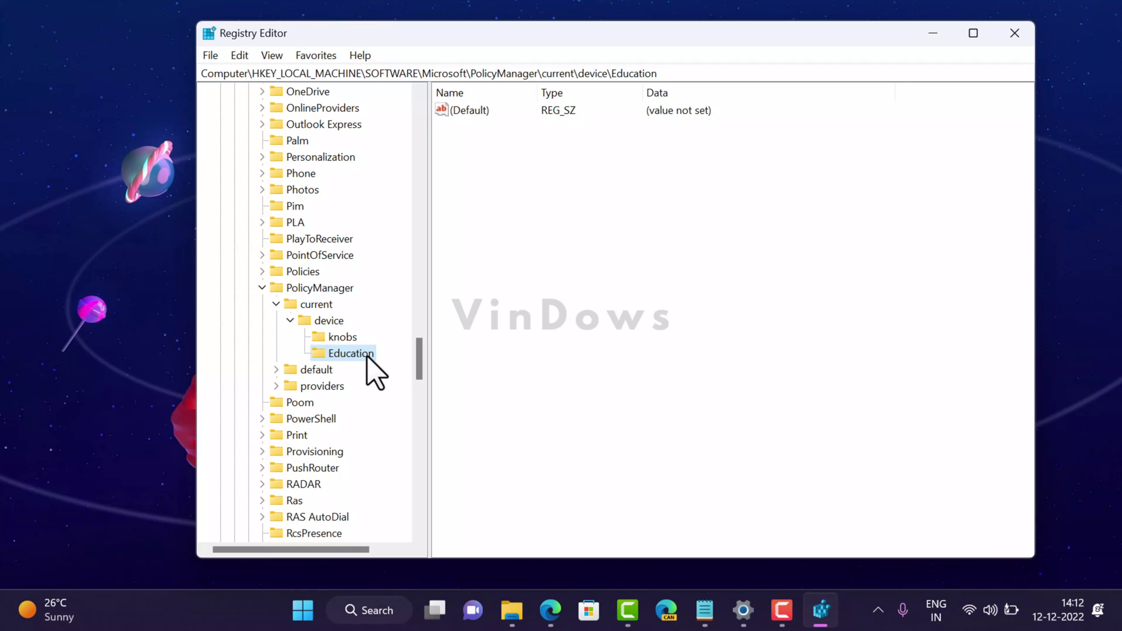
Add a 32-bit DWORD value named 'EnableEduThemes' to the Education key
{"action": "right_click", "coordinate": [367, 357]}
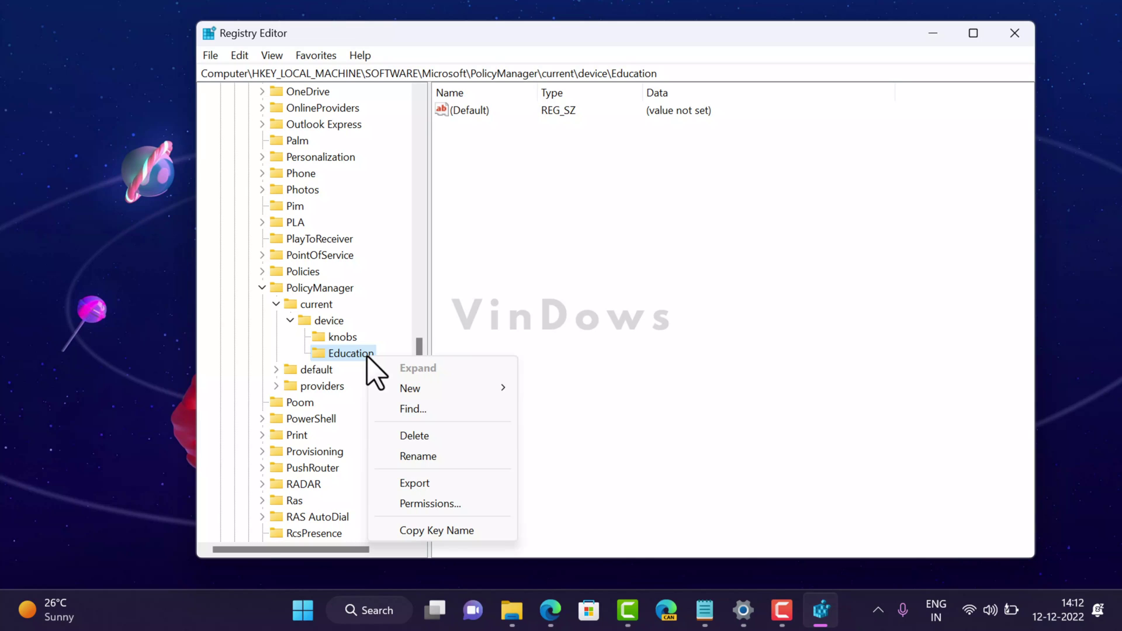
{"action": "mouse_move", "coordinate": [447, 387]}
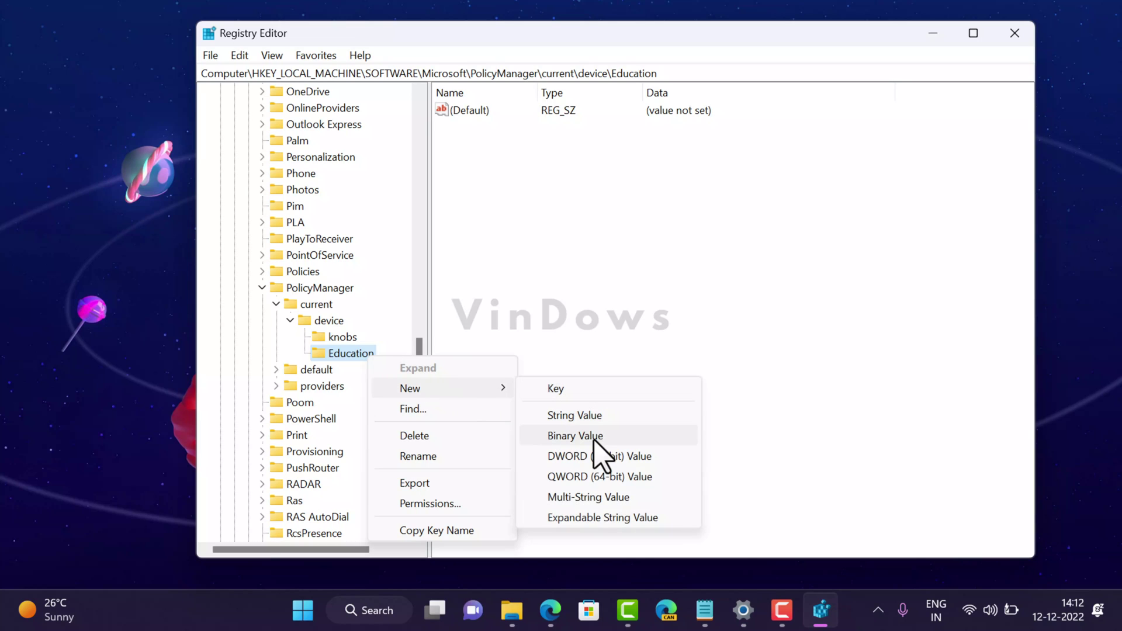
{"action": "left_click", "coordinate": [593, 457]}
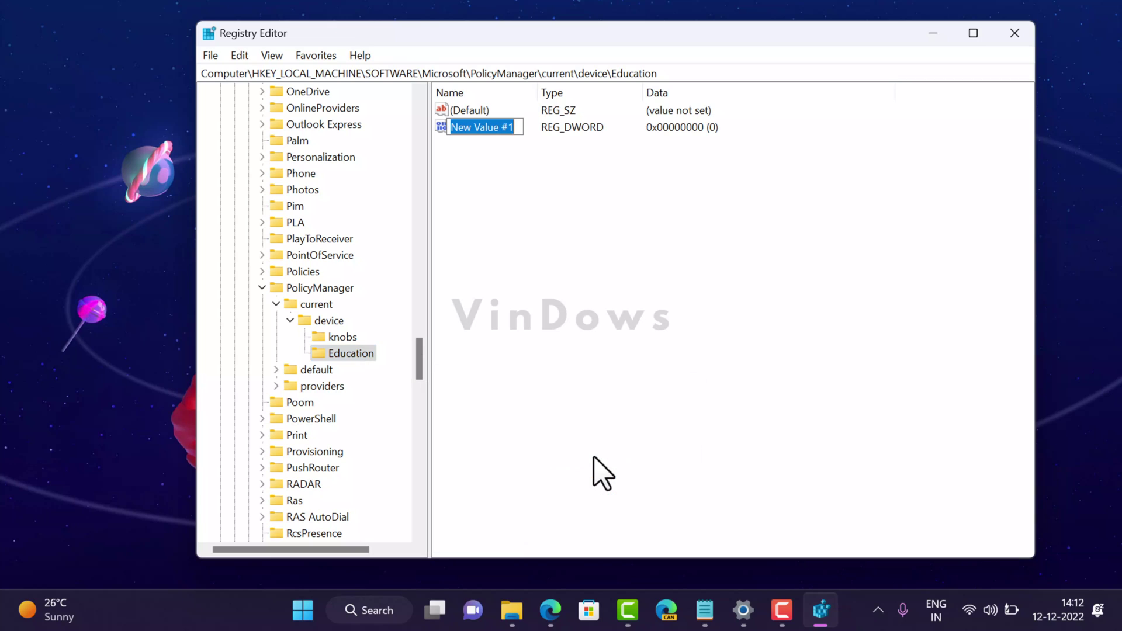
{"action": "type", "text": "E"}
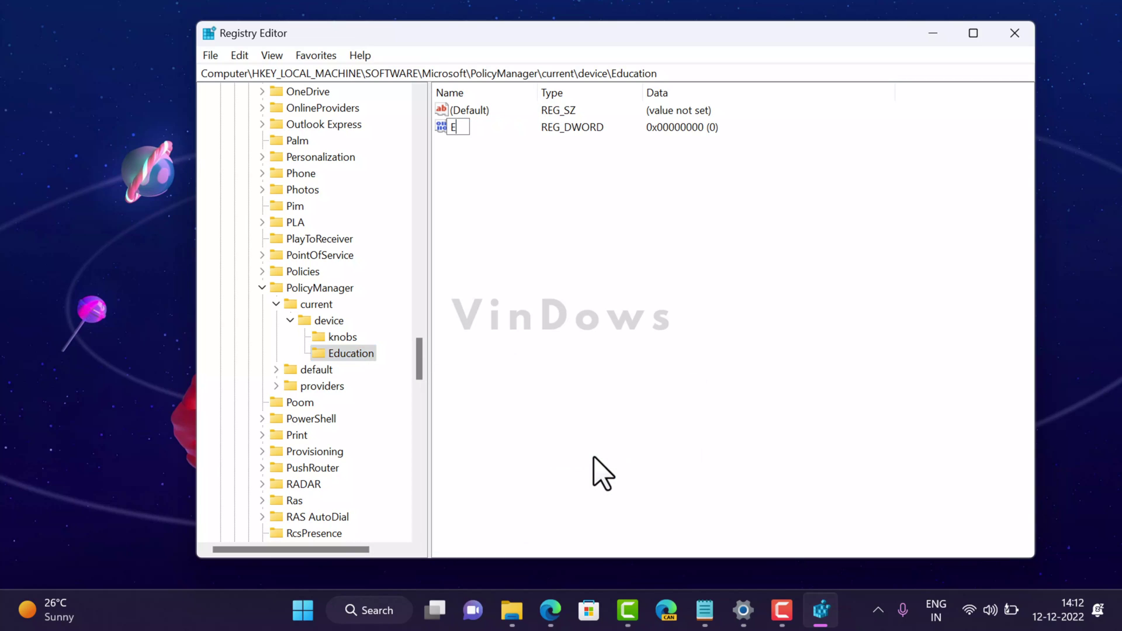
{"action": "type", "text": "nableEduThemes"}
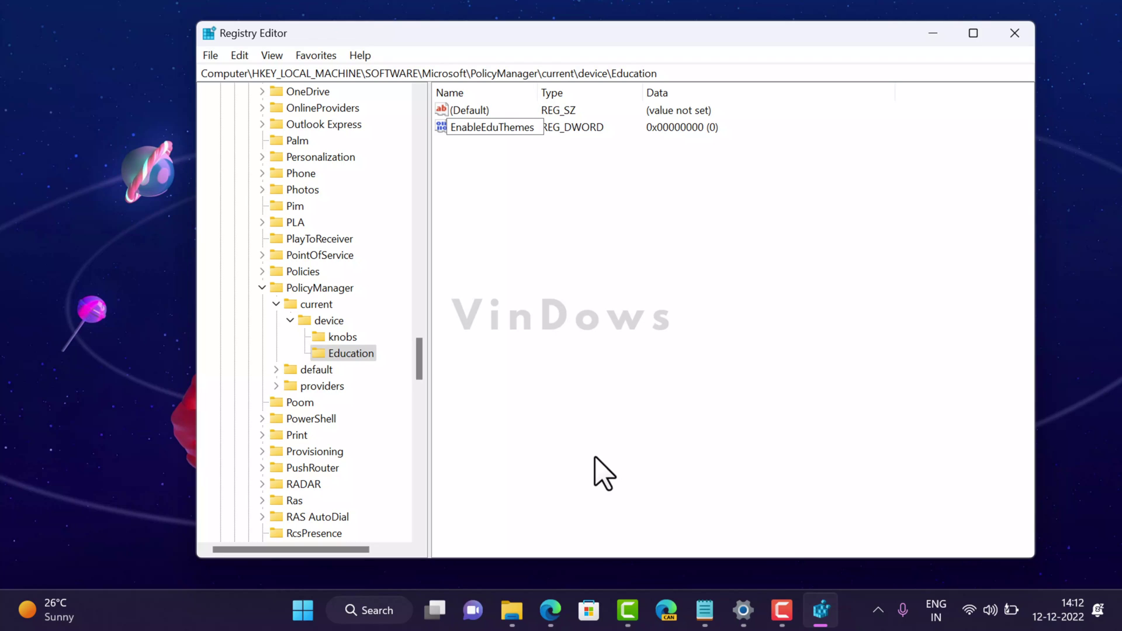
{"action": "key", "text": "Return"}
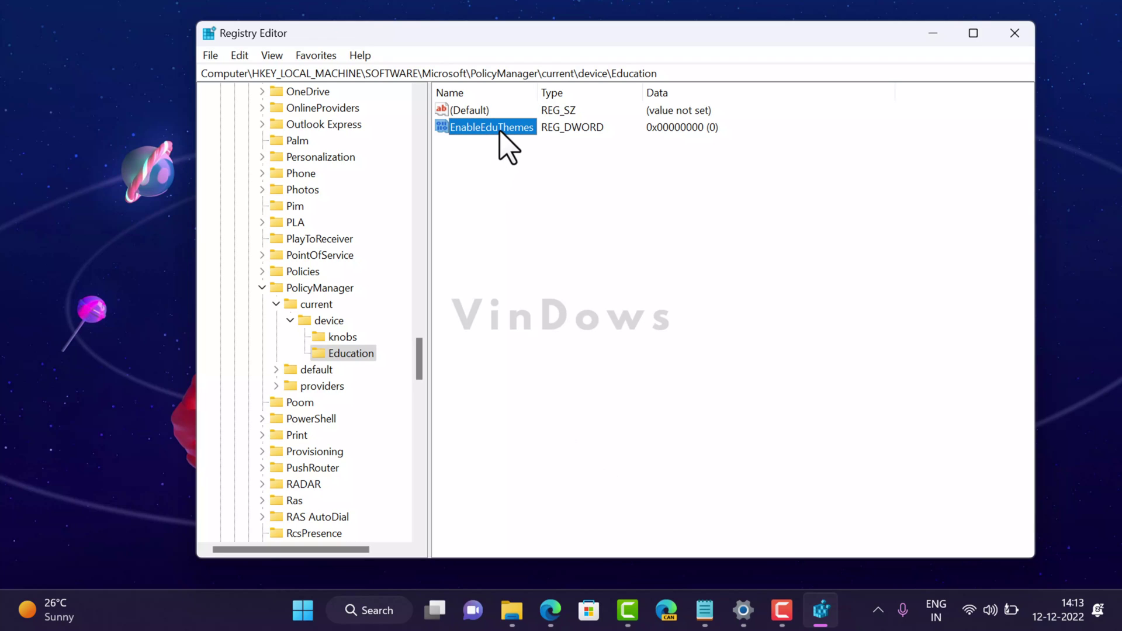
Change the EnableEduThemes value data to 1
{"action": "double_click", "coordinate": [497, 128]}
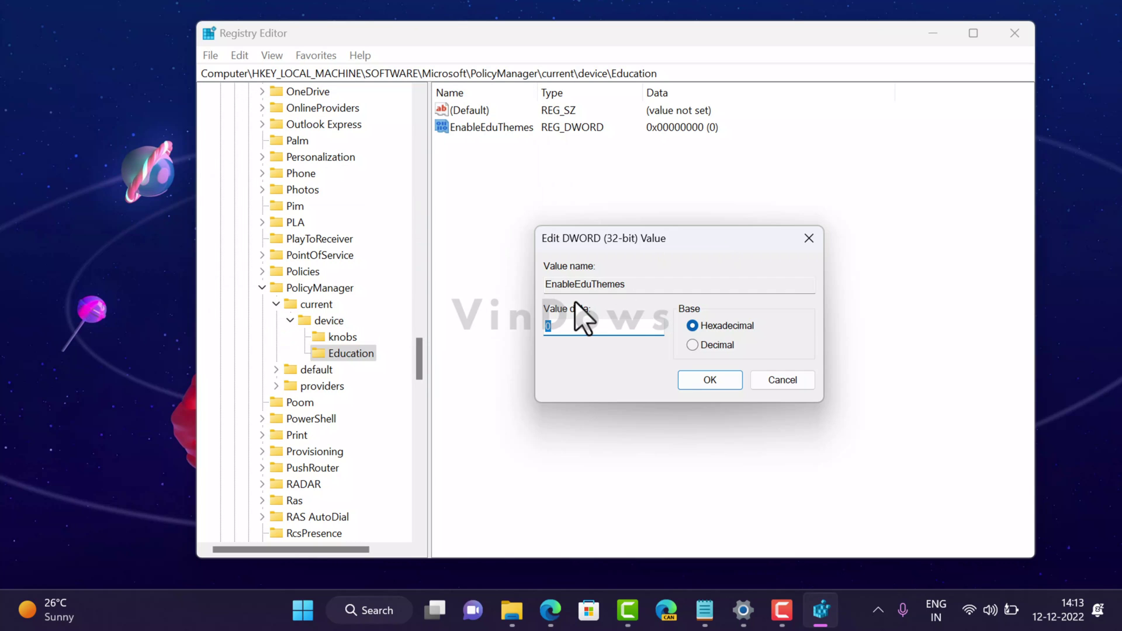
{"action": "type", "text": "1"}
{"action": "left_click", "coordinate": [710, 379]}
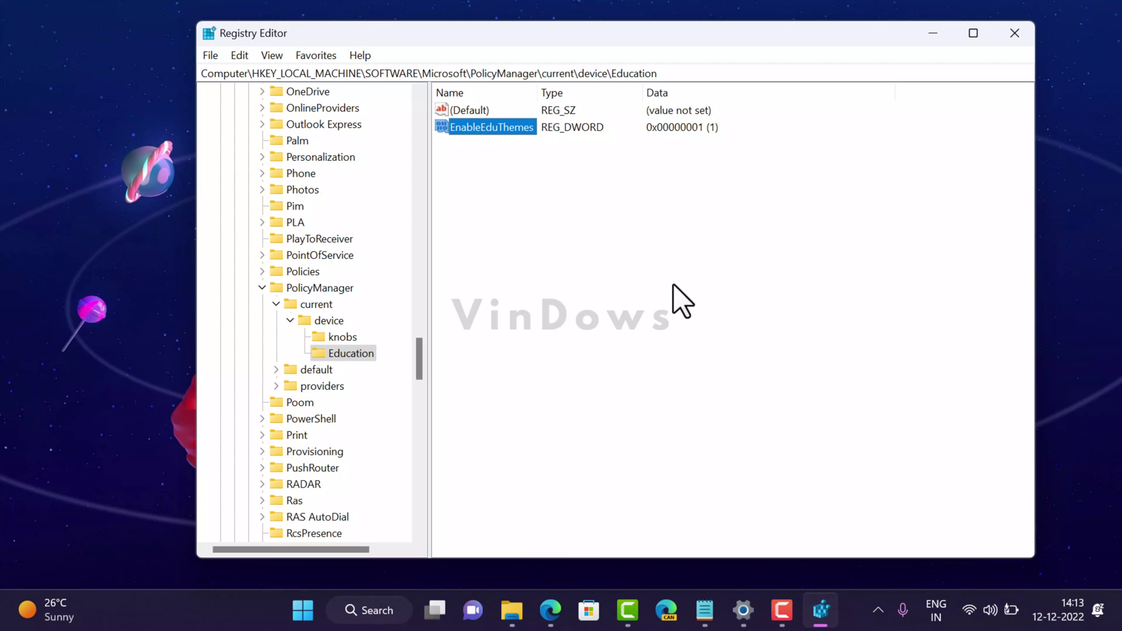
Close Registry Editor, restart the PC, and sign back in with the PIN
{"action": "left_click", "coordinate": [1017, 36]}
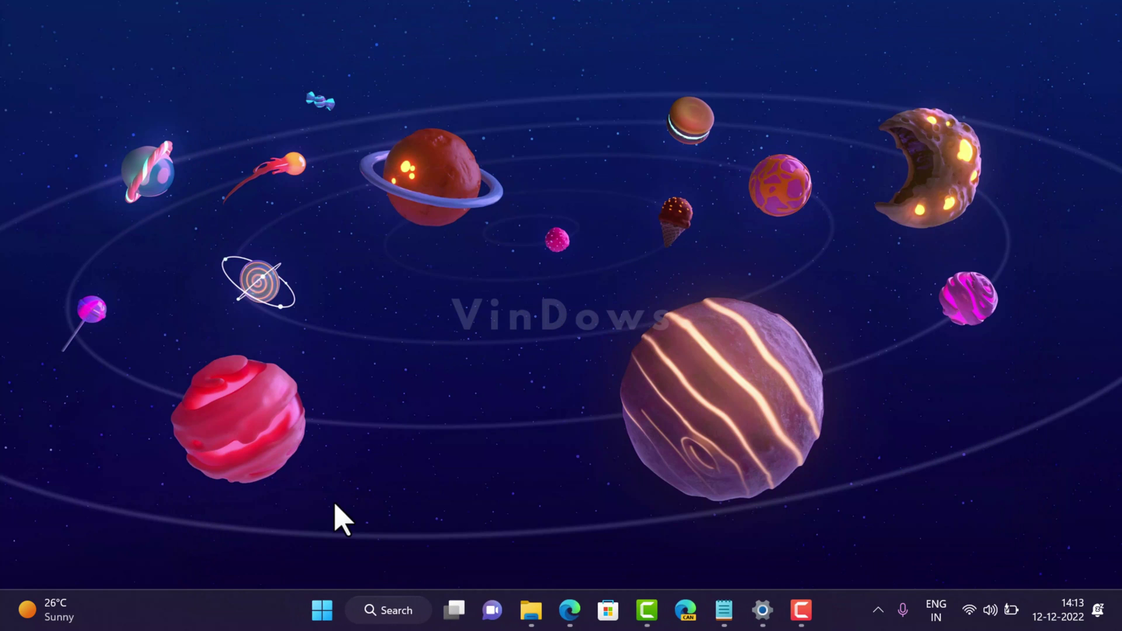
{"action": "left_click", "coordinate": [322, 609]}
{"action": "left_click", "coordinate": [779, 550]}
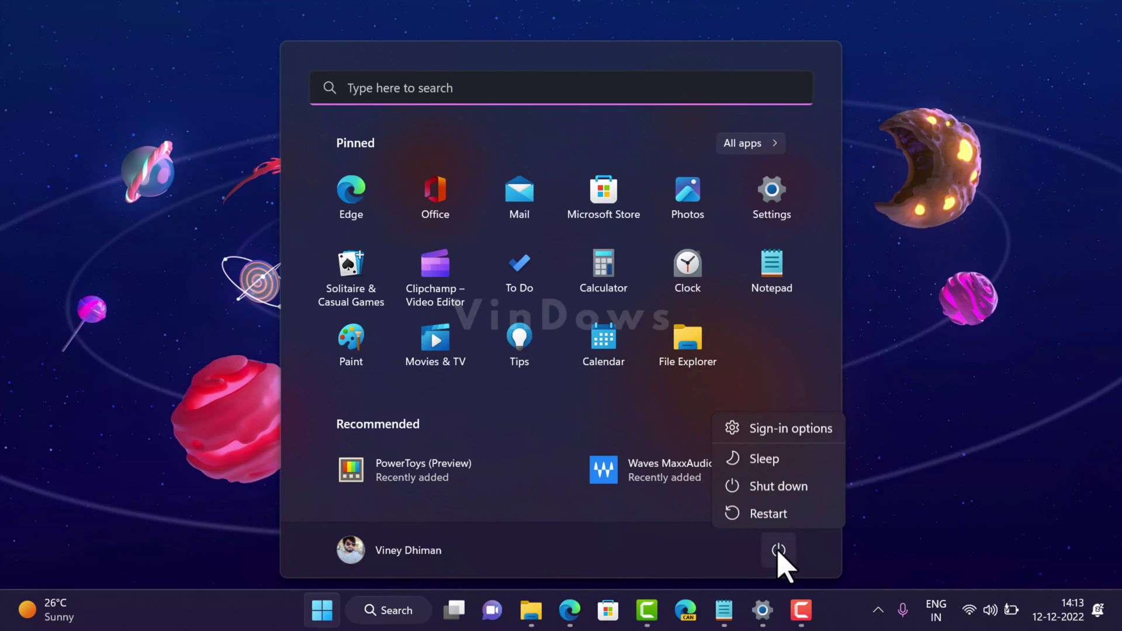
{"action": "left_click", "coordinate": [806, 518]}
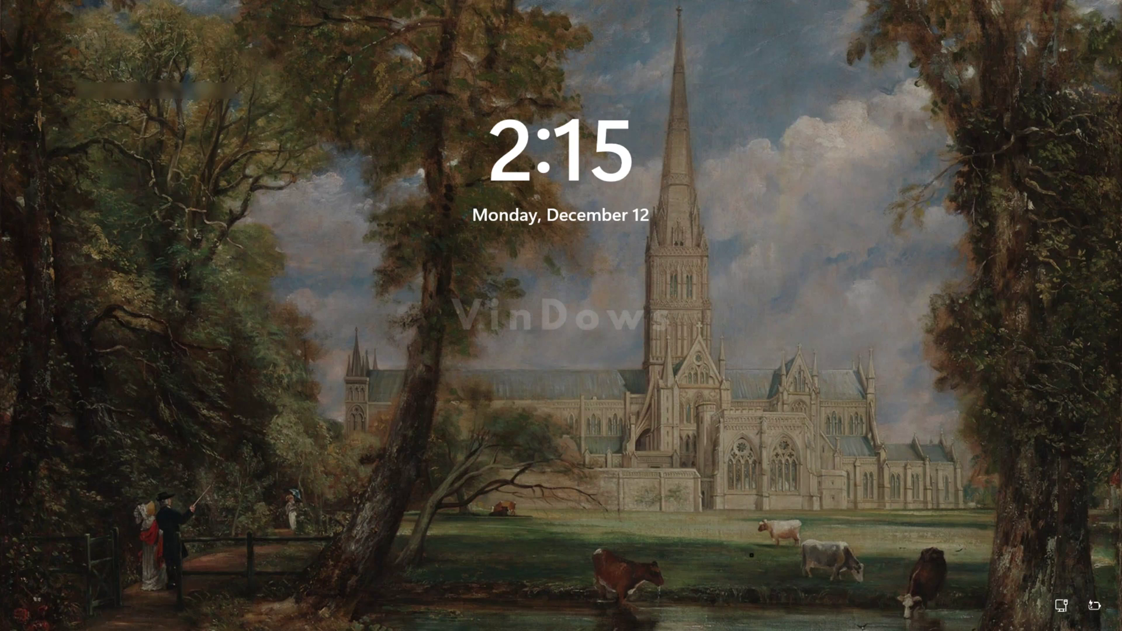
{"action": "key", "text": "Return"}
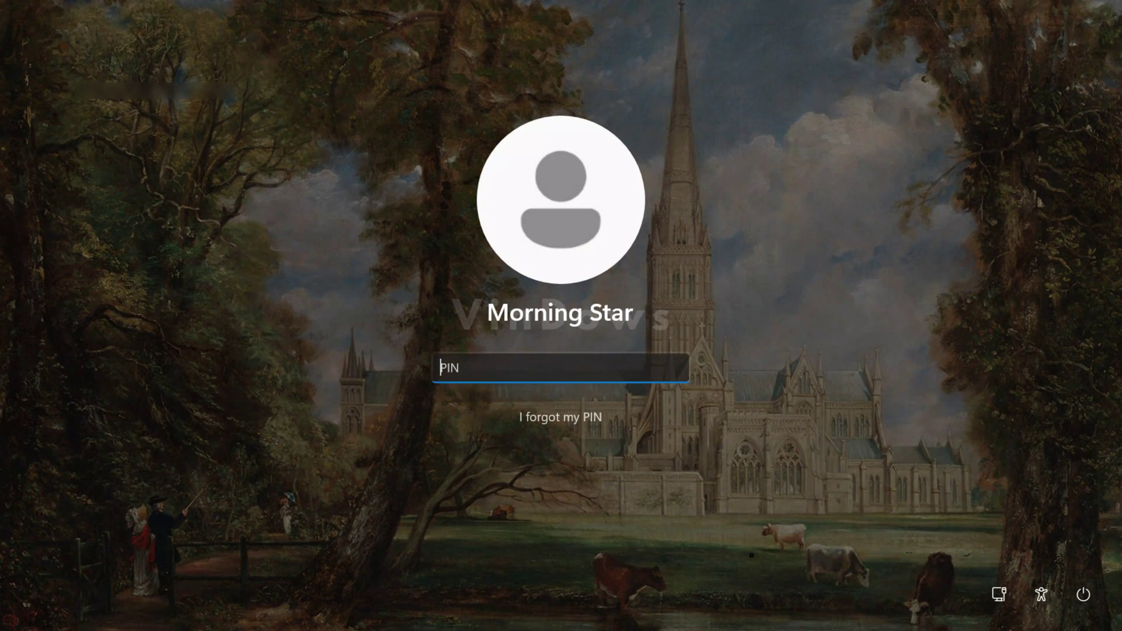
{"action": "type", "text": "1234"}
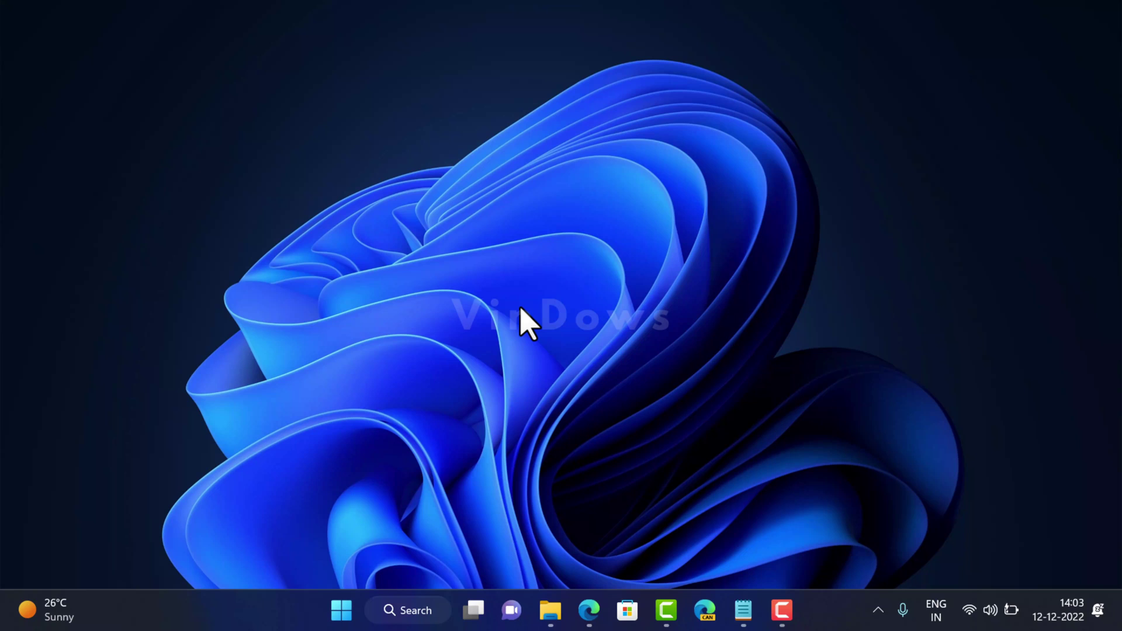
Open Personalization > Themes in Settings from the desktop context menu
{"action": "right_click", "coordinate": [522, 312]}
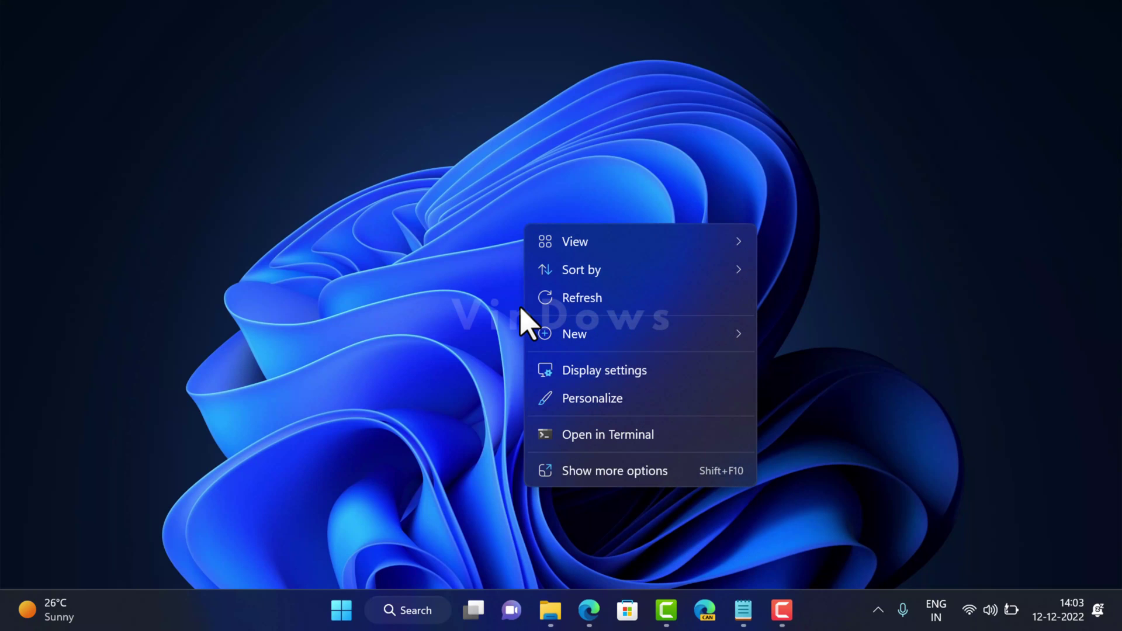
{"action": "left_click", "coordinate": [602, 399]}
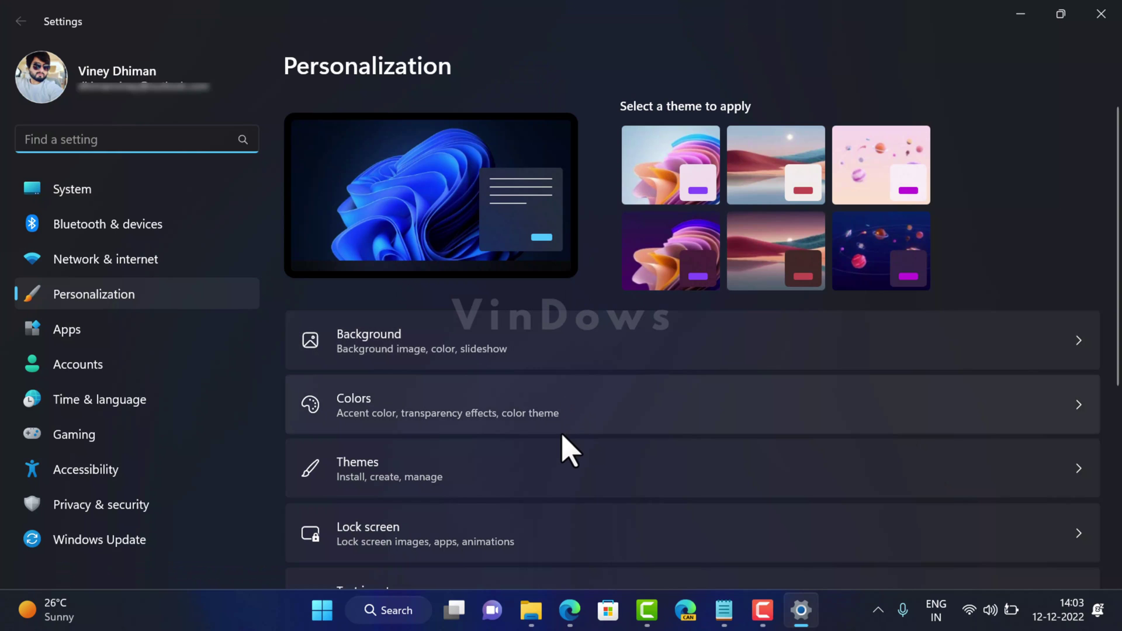
{"action": "left_click", "coordinate": [555, 466]}
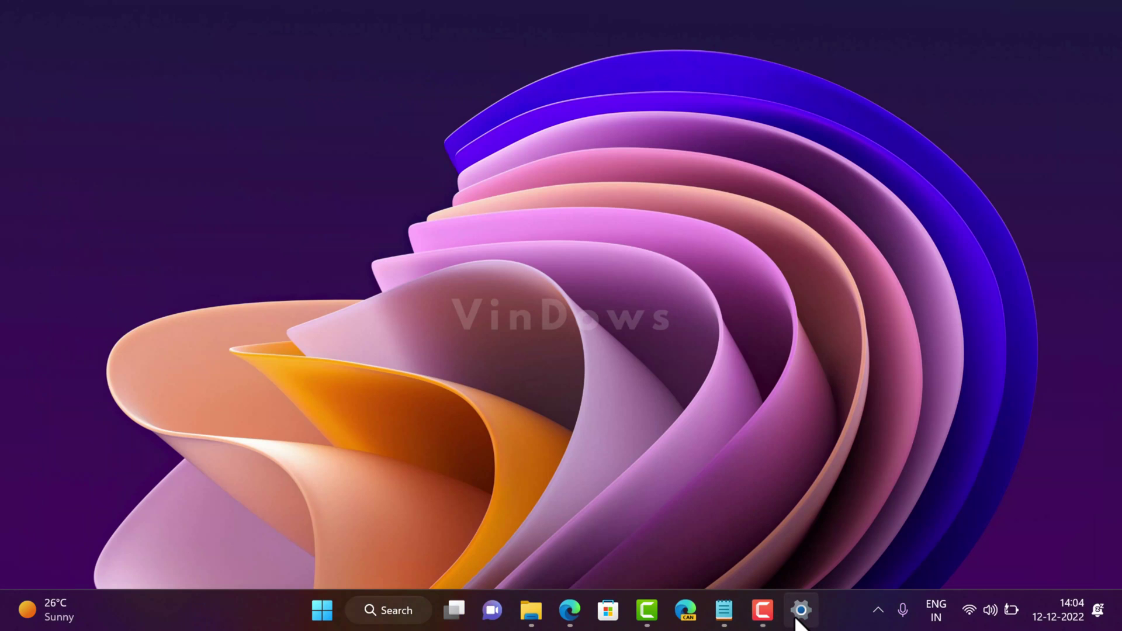
Maximize Settings, apply the Planets (light) theme and preview it on the desktop
{"action": "left_click", "coordinate": [801, 610]}
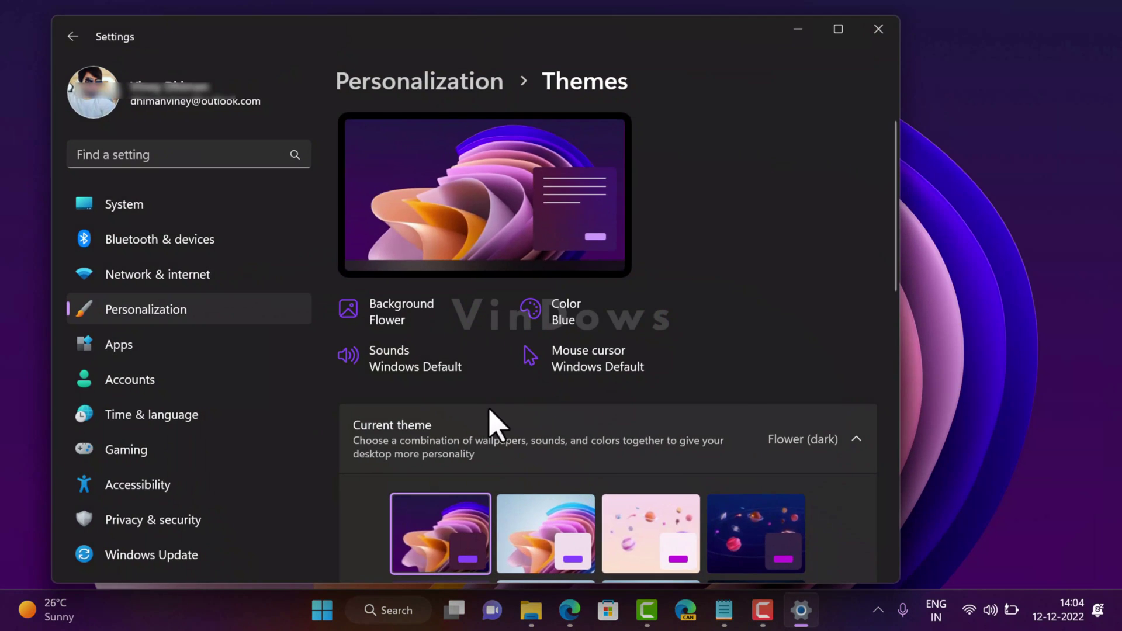
{"action": "key", "text": "super+Up"}
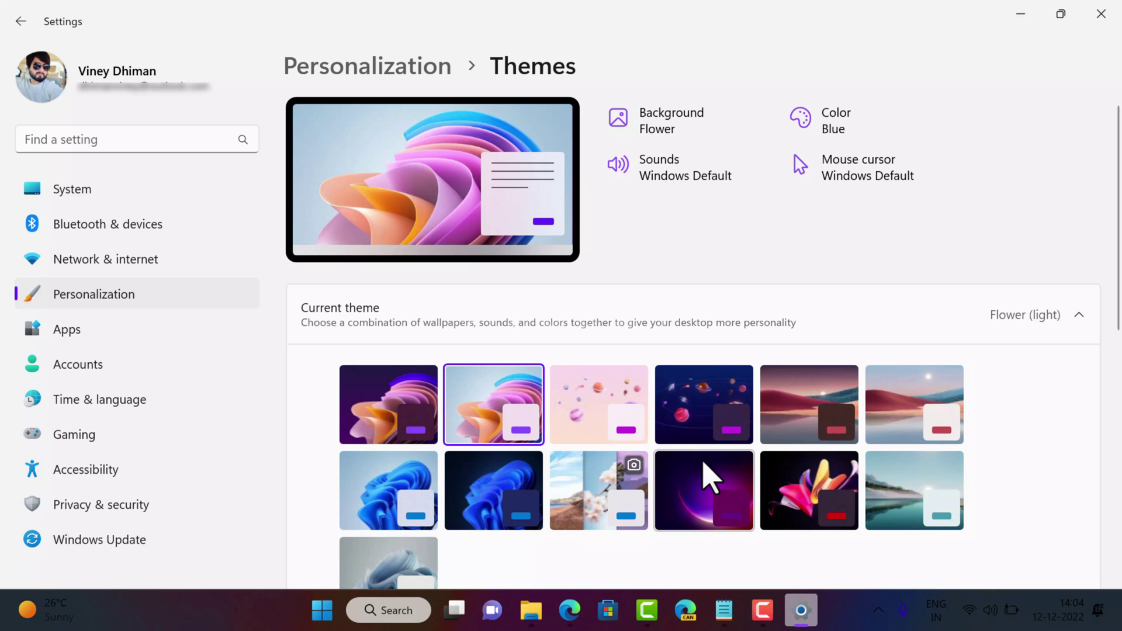
{"action": "left_click", "coordinate": [595, 436]}
{"action": "key", "text": "super+d"}
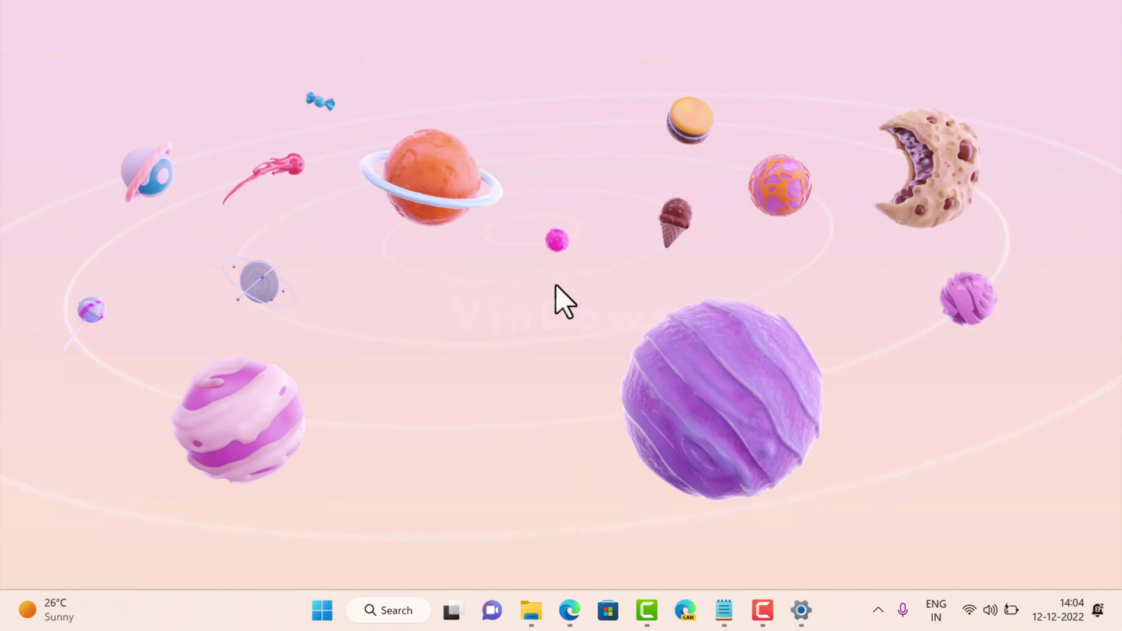
{"action": "key", "text": "super+d"}
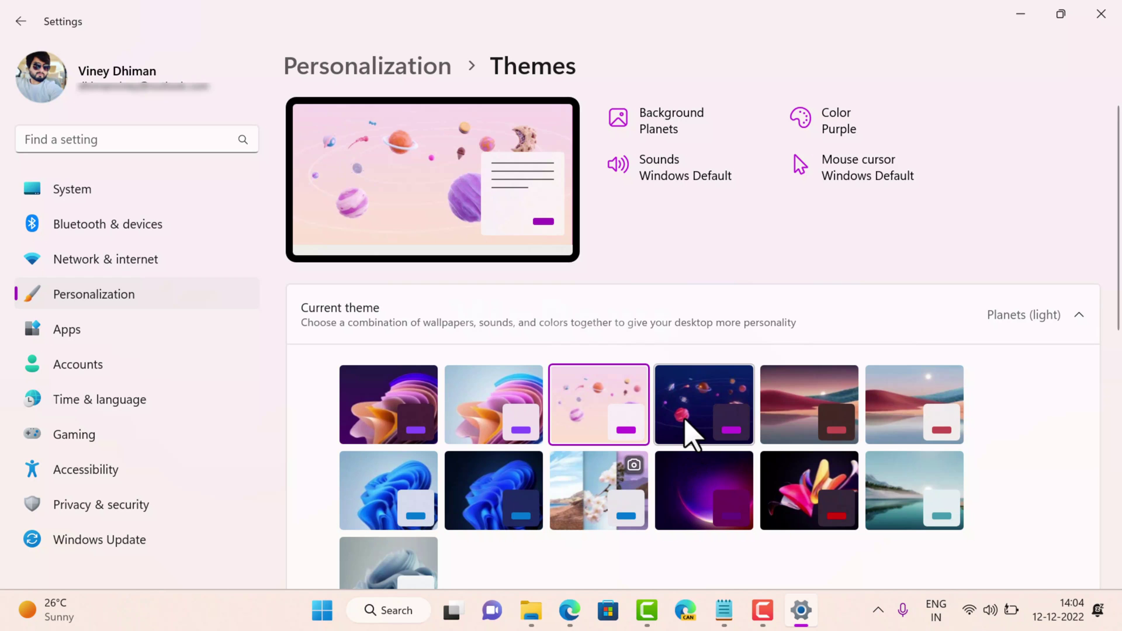
Try the Planets (dark) and Sunset (light) themes, then minimize Settings
{"action": "left_click", "coordinate": [687, 421]}
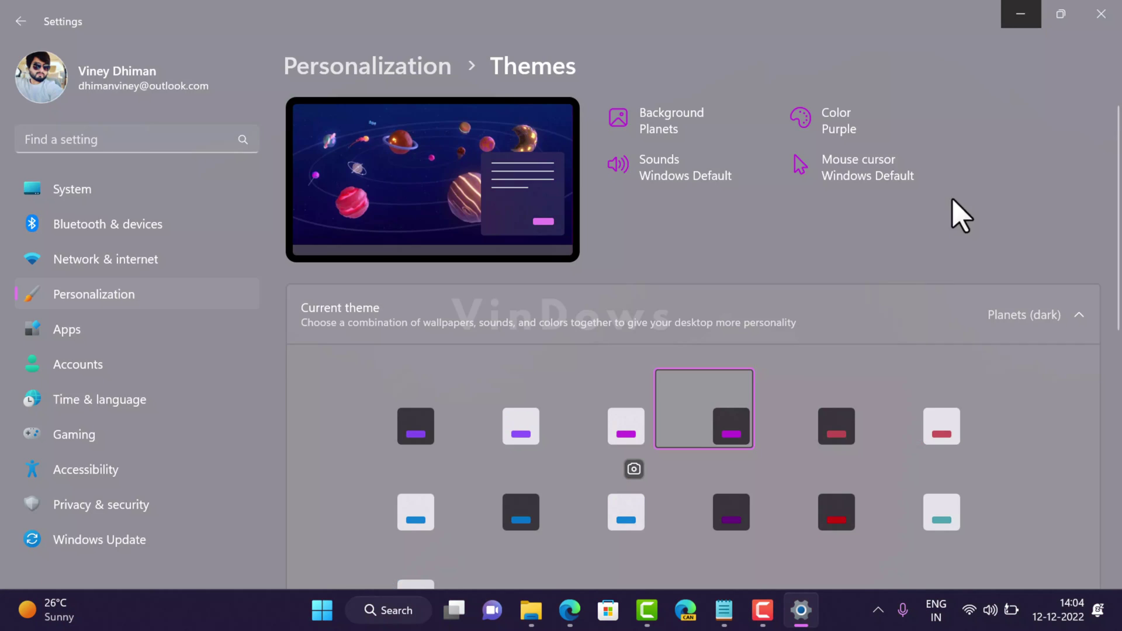
{"action": "left_click", "coordinate": [801, 623]}
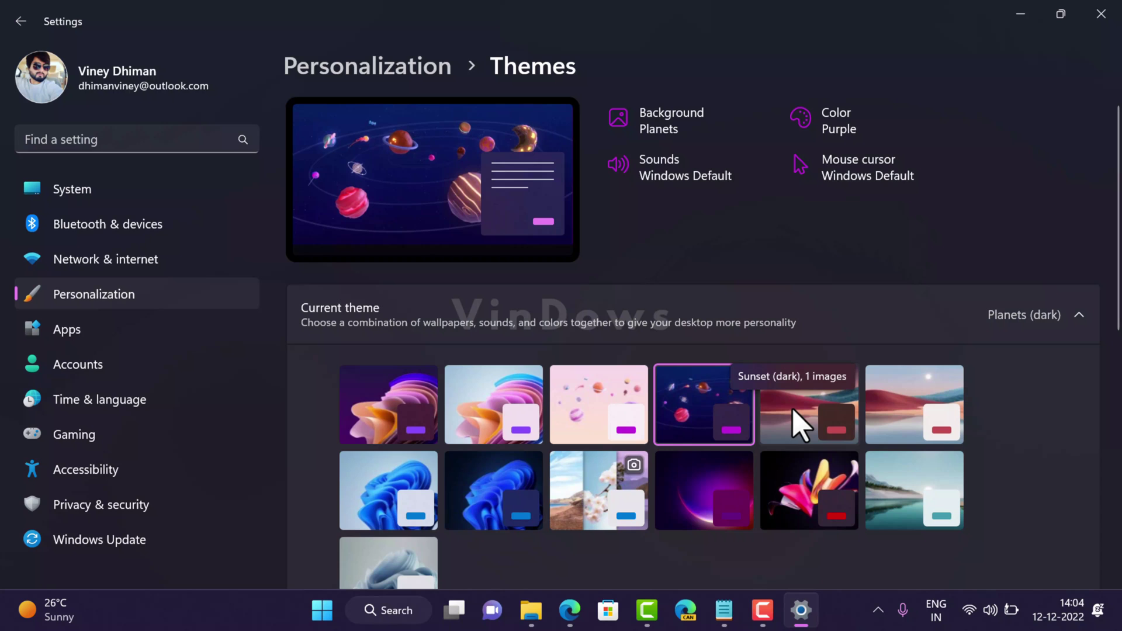
{"action": "double_click", "coordinate": [886, 47]}
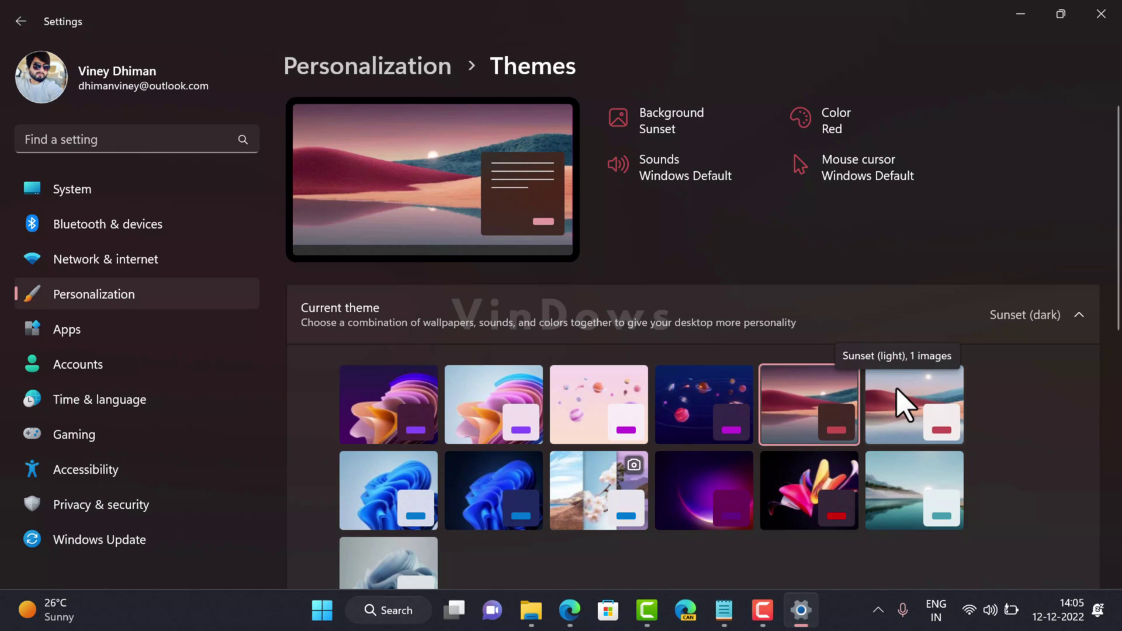
{"action": "left_click", "coordinate": [898, 391]}
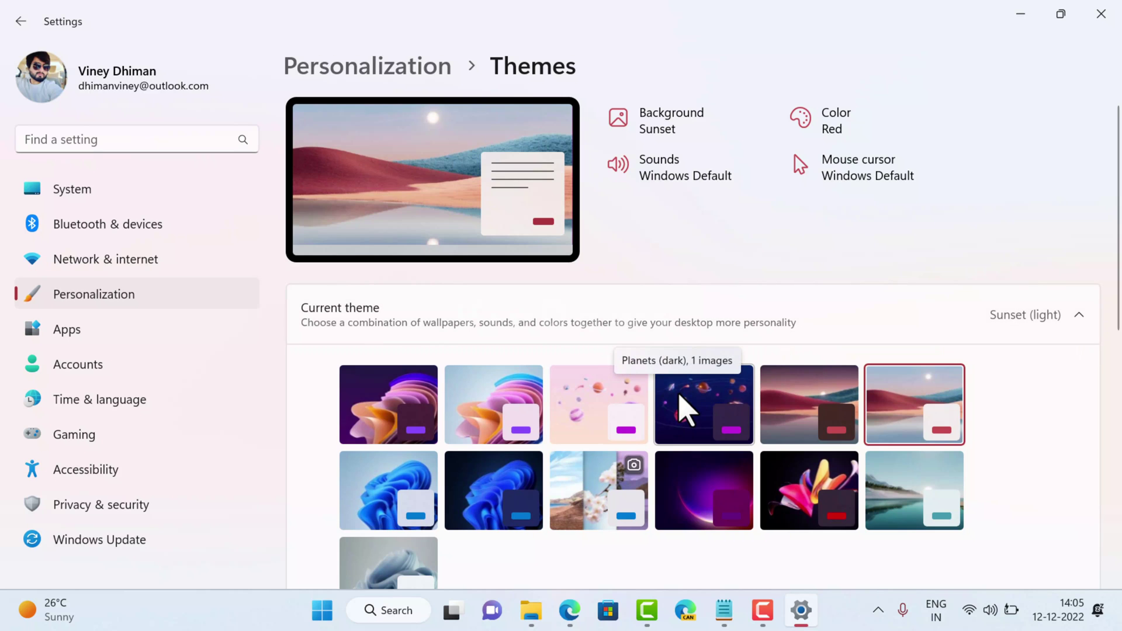
{"action": "left_click", "coordinate": [1014, 13]}
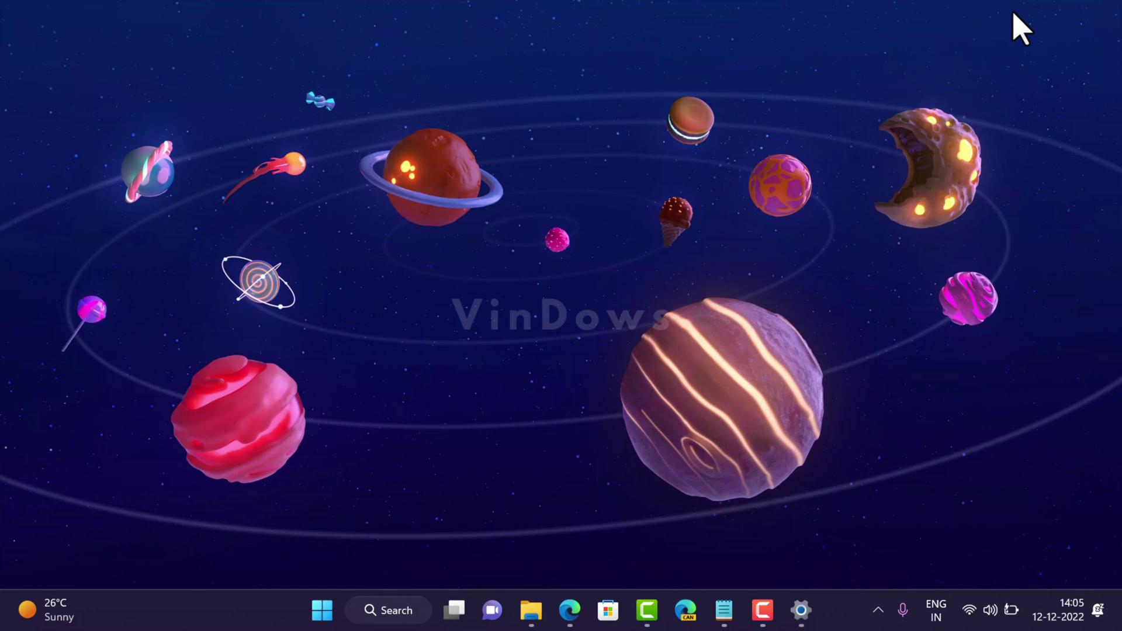